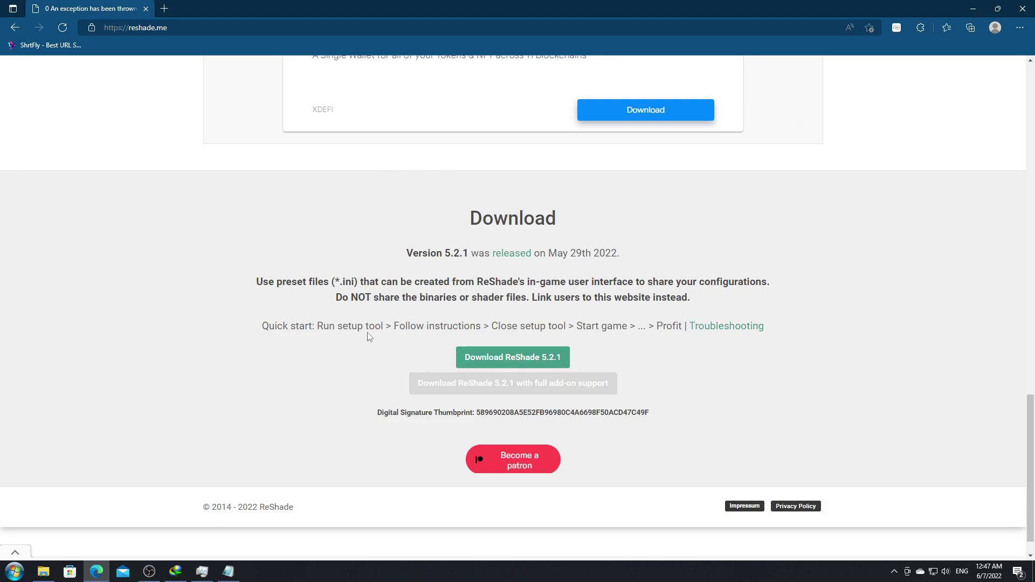
Download the ReShade 5.2.1 setup from reshade.me without full add-on support and run the downloaded installer
{"action": "scroll", "coordinate": [319, 401], "scroll_direction": "up", "scroll_amount": 15}
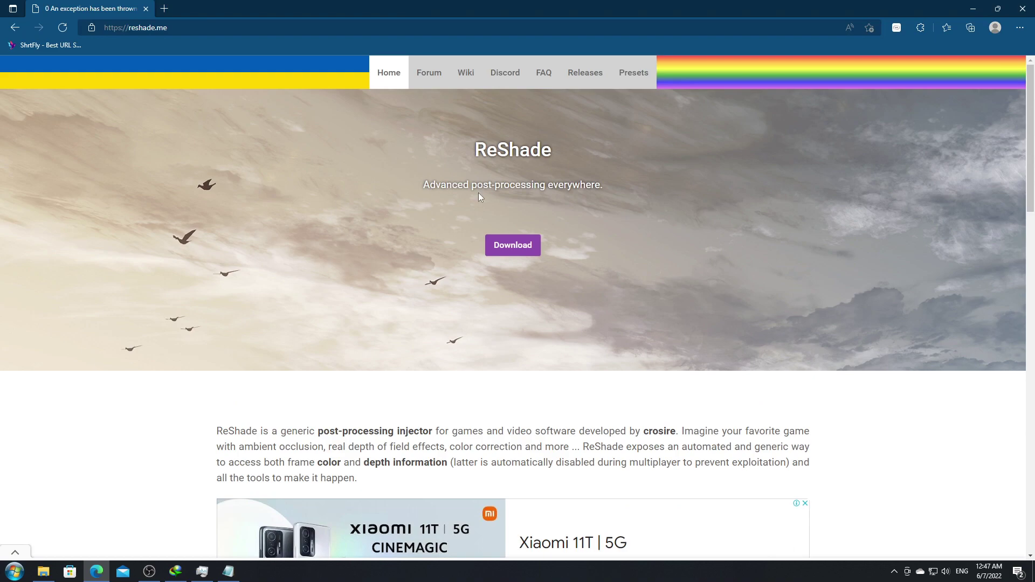
{"action": "left_click", "coordinate": [504, 247]}
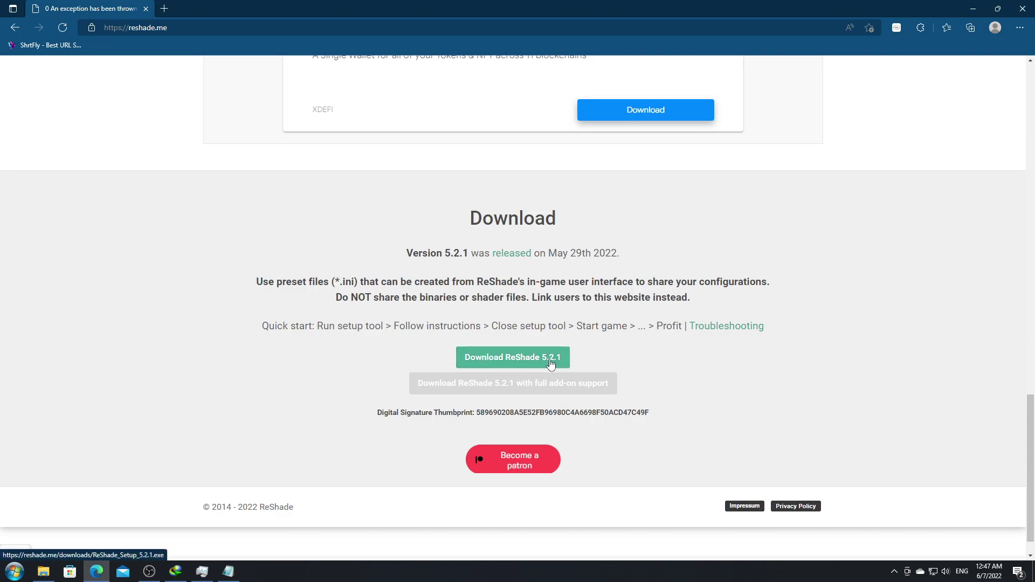
{"action": "left_click", "coordinate": [550, 364]}
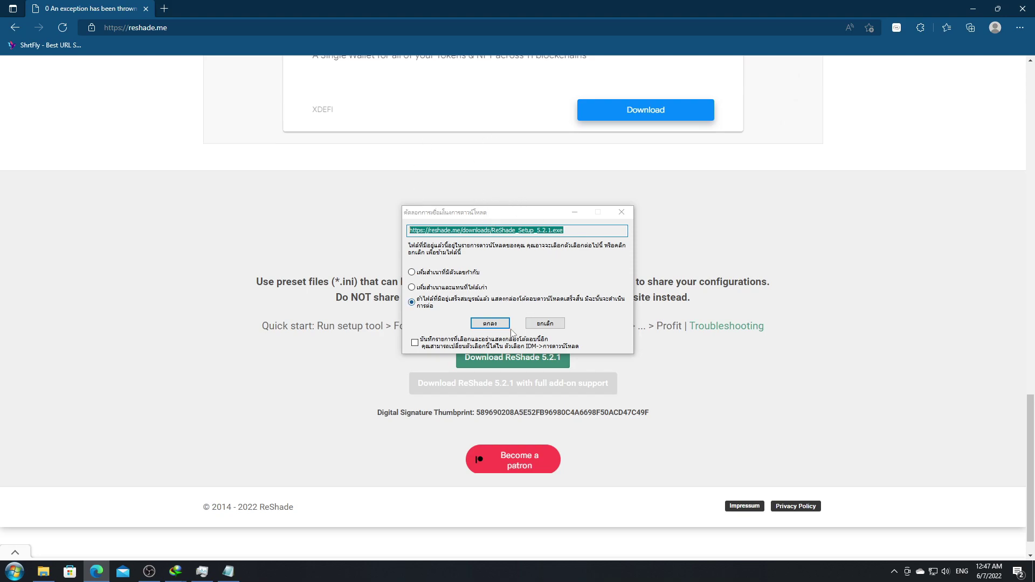
{"action": "left_click", "coordinate": [488, 323]}
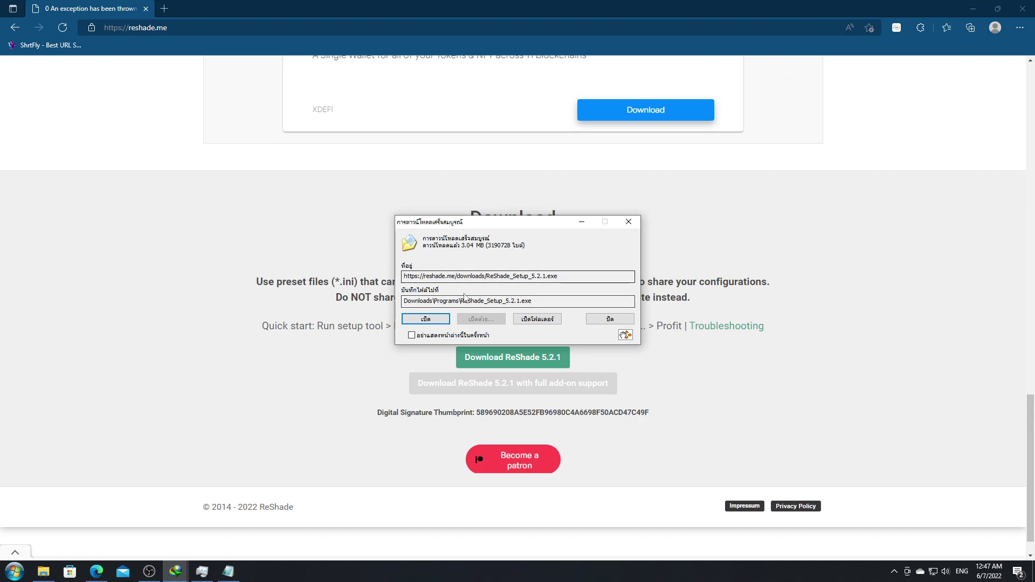
{"action": "left_click_drag", "start_coordinate": [468, 226], "coordinate": [438, 238]}
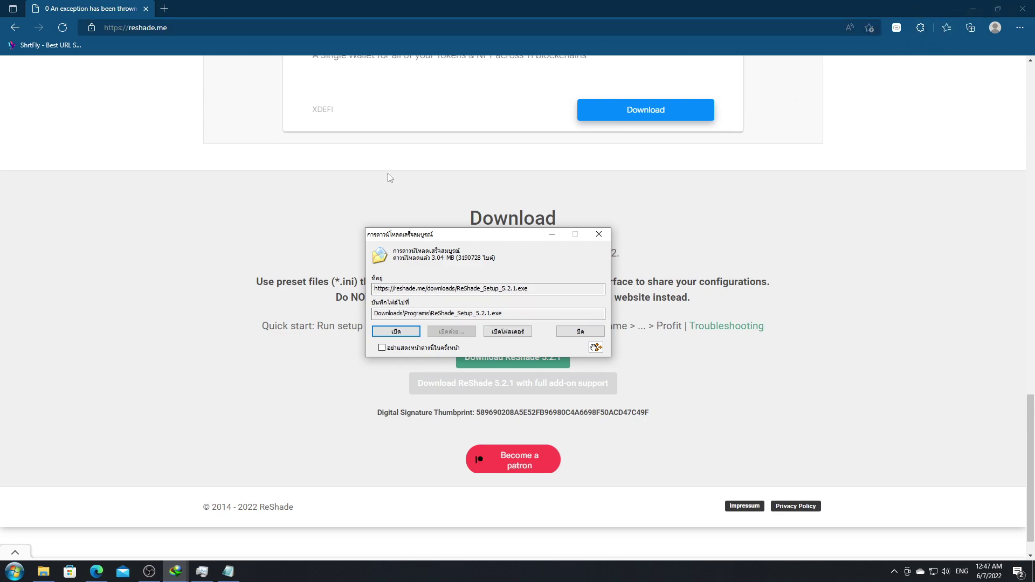
{"action": "left_click", "coordinate": [402, 332]}
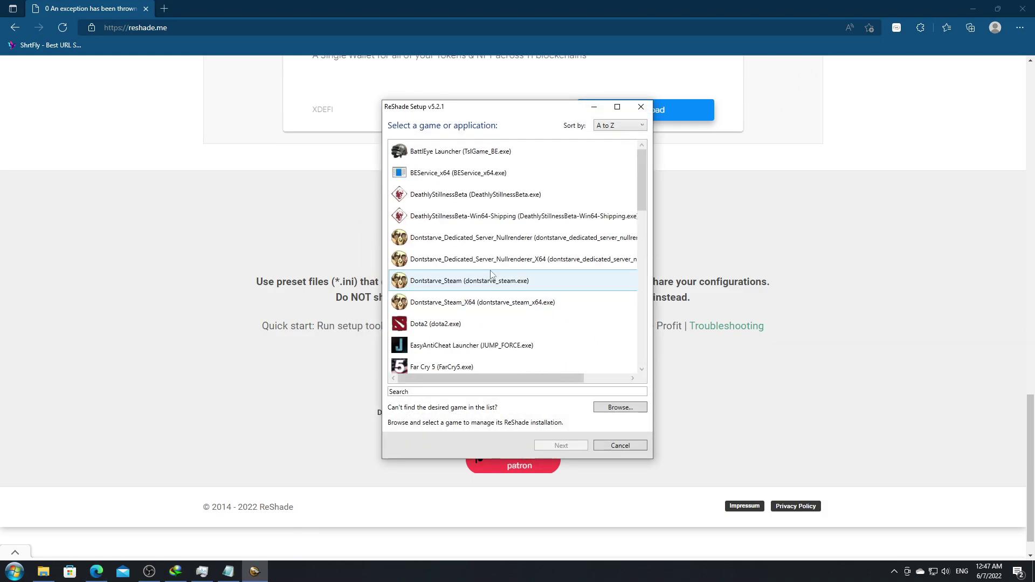
Minimize the browser and the Programs folder window, and reposition the ReShade setup window on the desktop
{"action": "left_click", "coordinate": [973, 8]}
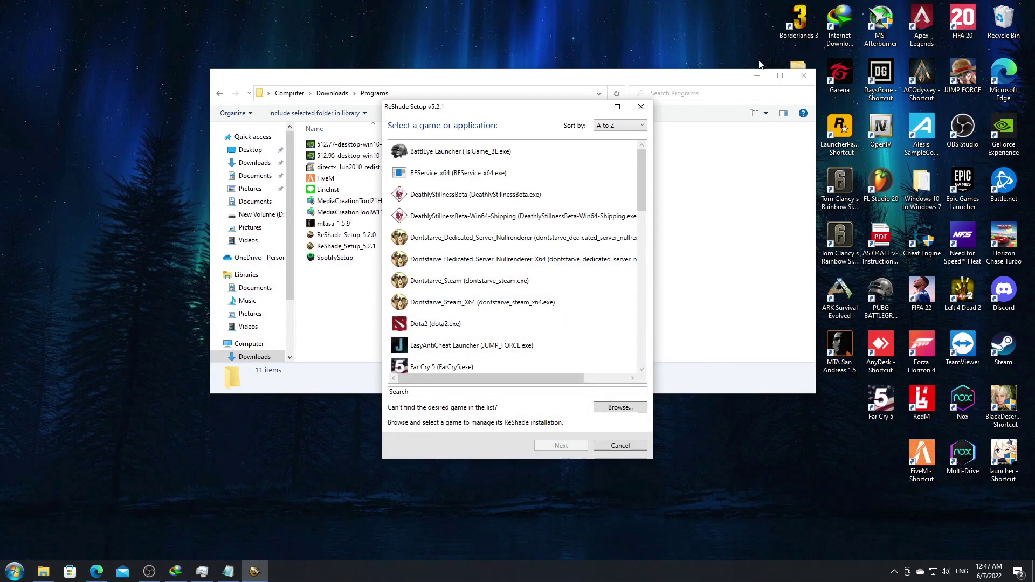
{"action": "left_click", "coordinate": [756, 76]}
{"action": "left_click_drag", "start_coordinate": [451, 113], "coordinate": [378, 104]}
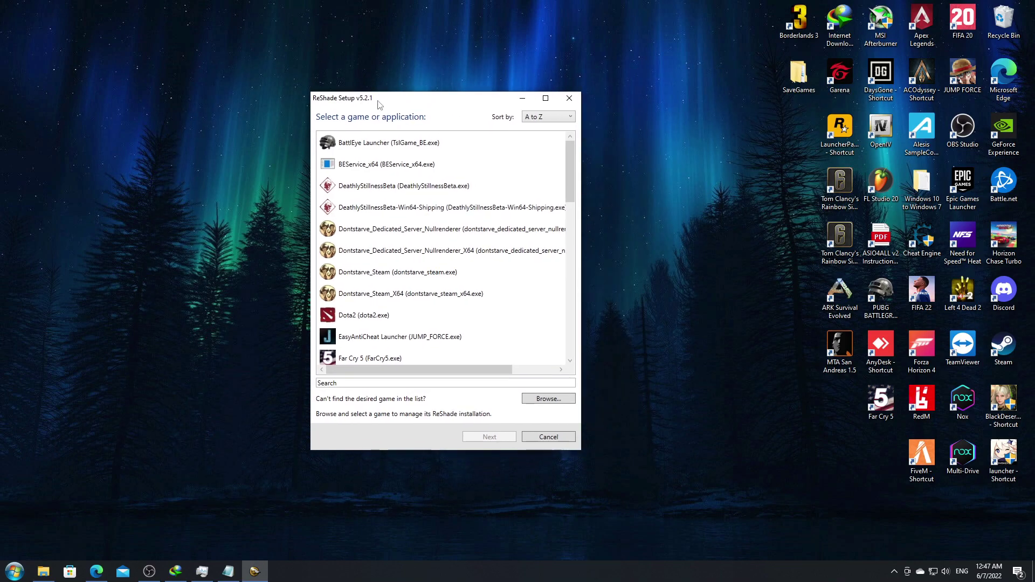
{"action": "left_click", "coordinate": [420, 41]}
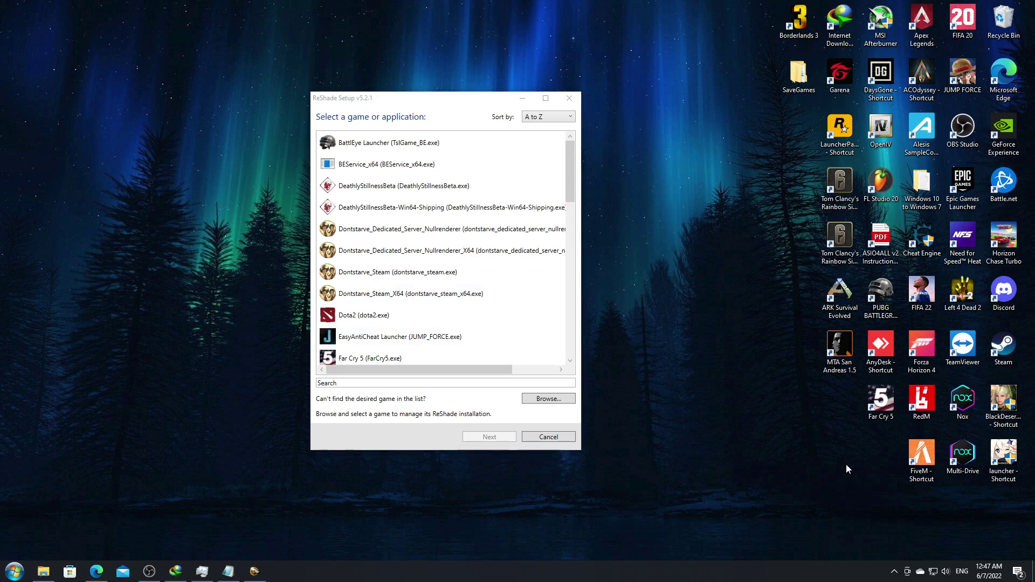
Go to the FiveM shortcut's file location and open the CitizenFX configuration file inside FiveM Application Data
{"action": "right_click", "coordinate": [924, 457]}
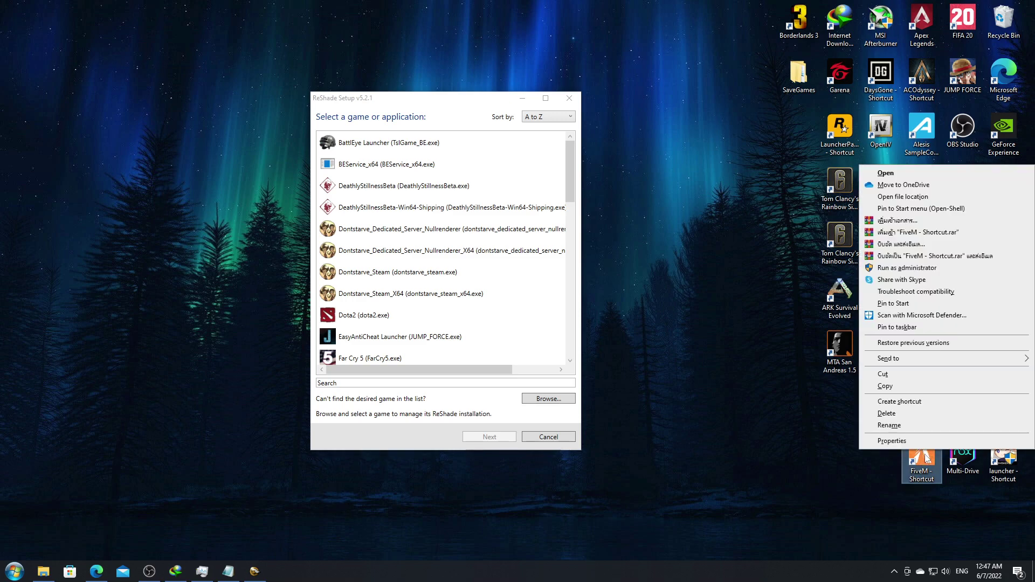
{"action": "left_click", "coordinate": [898, 197]}
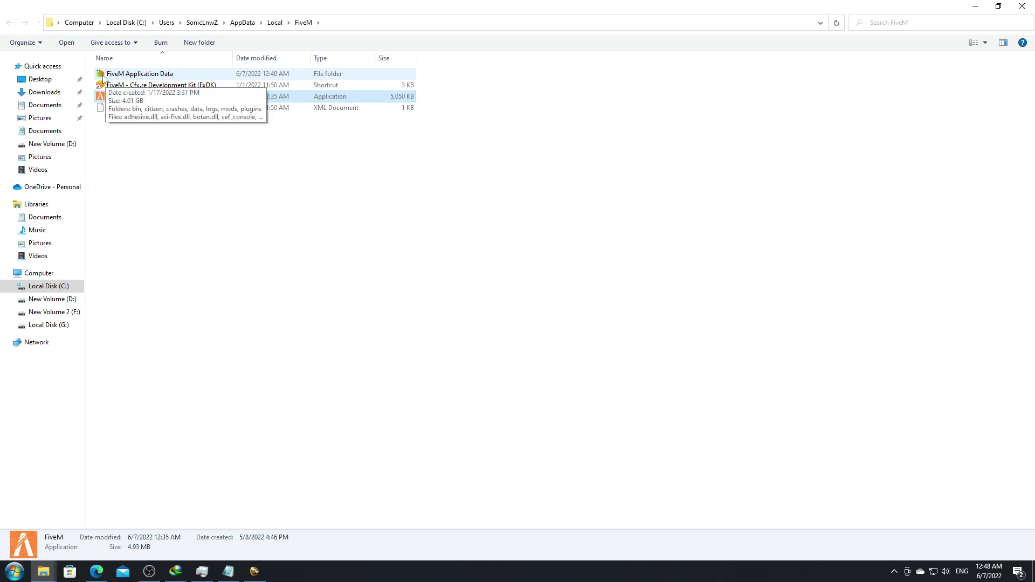
{"action": "double_click", "coordinate": [104, 77]}
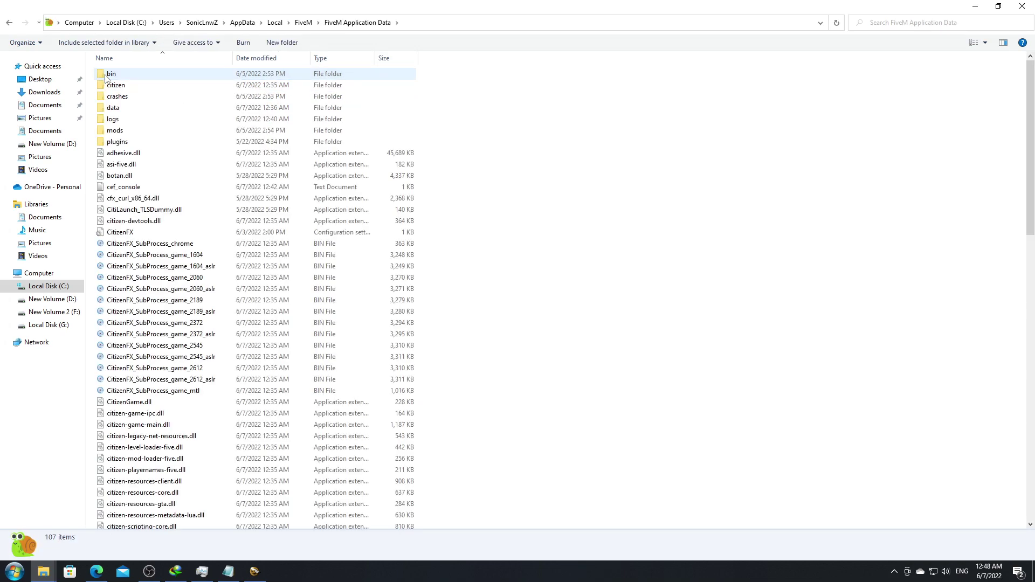
{"action": "double_click", "coordinate": [124, 233]}
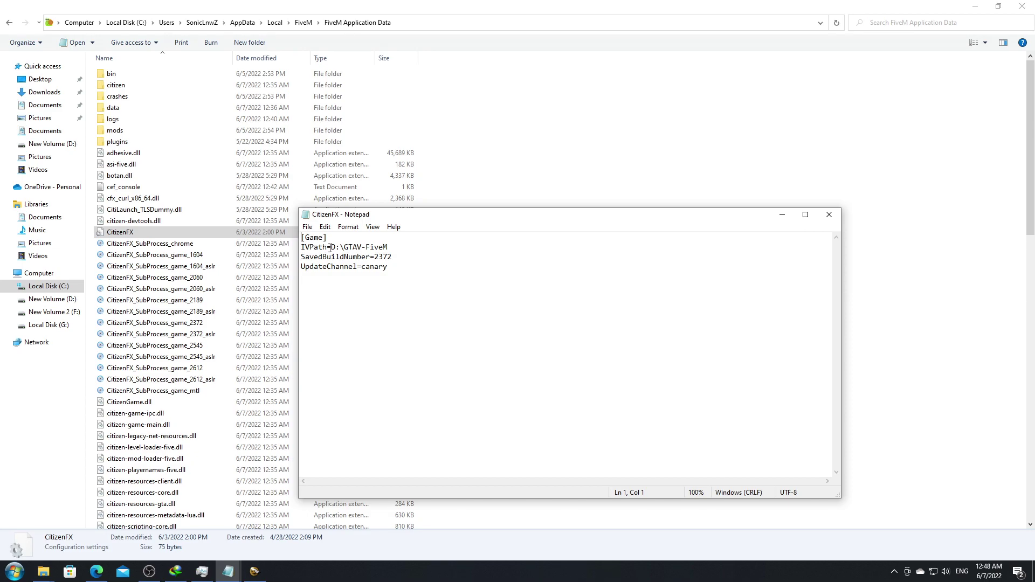
Copy the IVPath value D:\GTAV-FiveM from the CitizenFX file
{"action": "left_click_drag", "start_coordinate": [331, 247], "coordinate": [409, 243]}
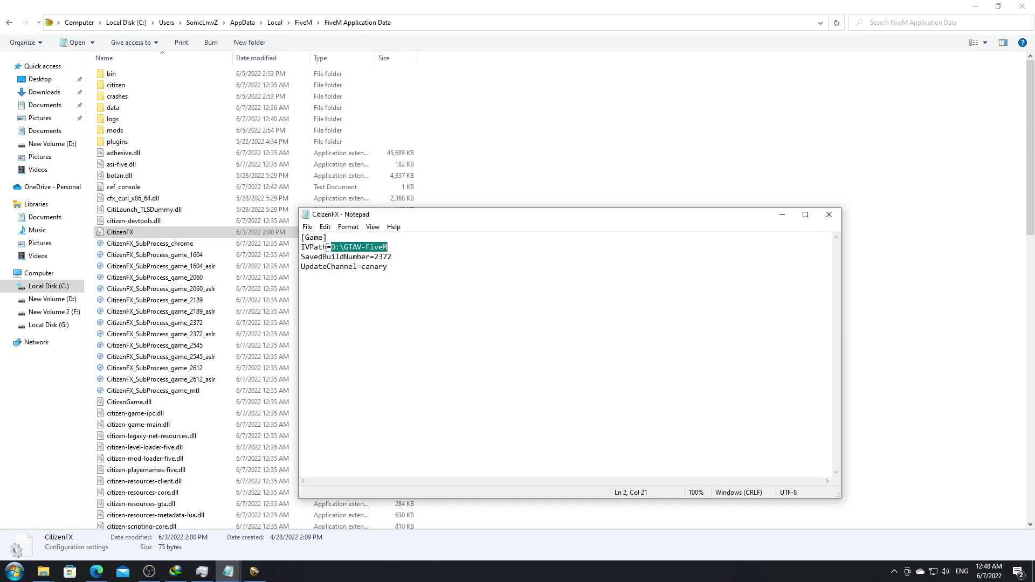
{"action": "right_click", "coordinate": [365, 248]}
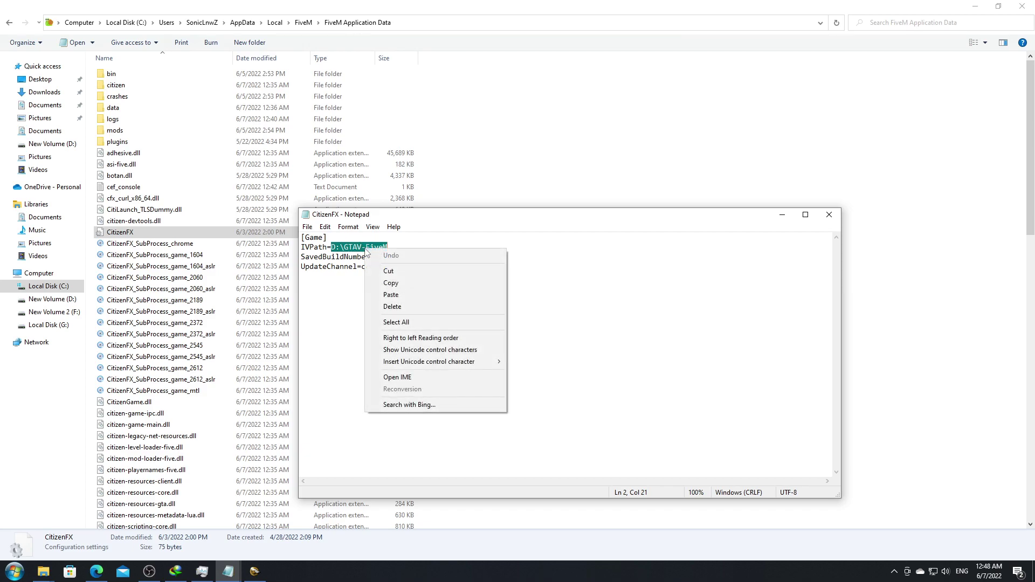
{"action": "left_click", "coordinate": [391, 282]}
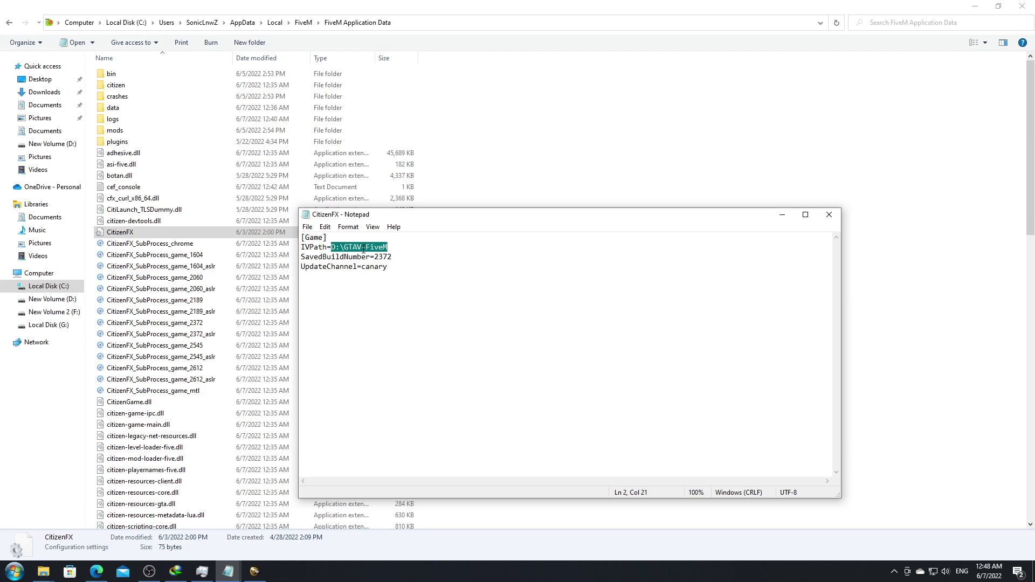
Switch to the ReShade setup, browse for a game manually and go to the copied folder path D:\GTAV-FiveM
{"action": "left_click", "coordinate": [260, 570]}
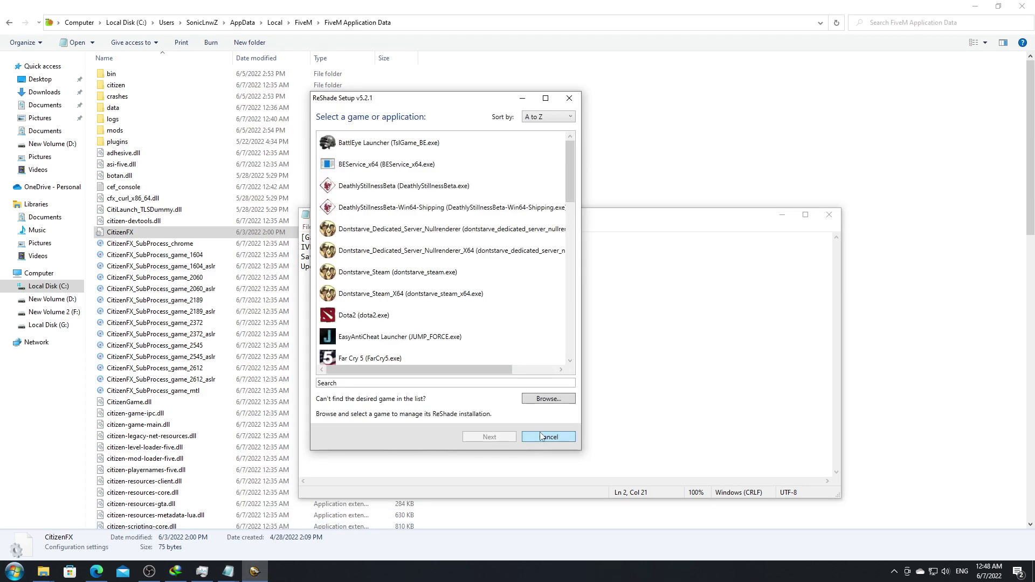
{"action": "left_click", "coordinate": [554, 401]}
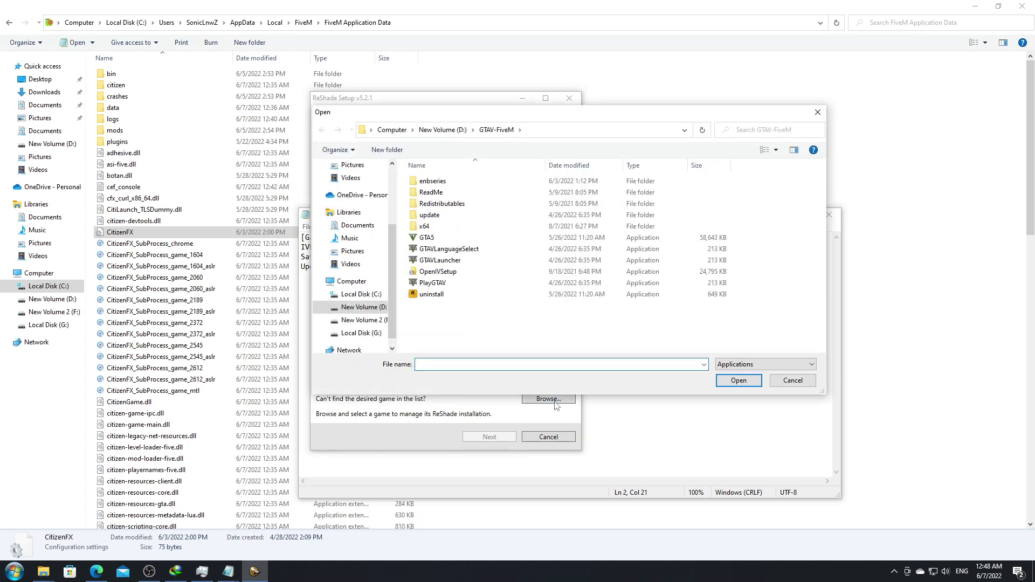
{"action": "scroll", "coordinate": [356, 203], "scroll_direction": "up", "scroll_amount": 2}
{"action": "left_click", "coordinate": [356, 178]}
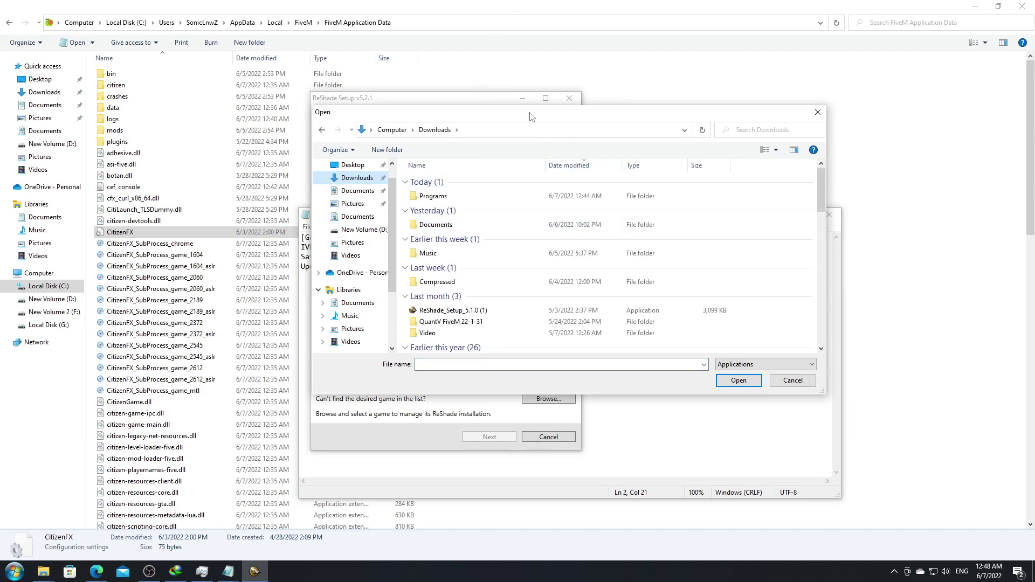
{"action": "left_click_drag", "start_coordinate": [530, 116], "coordinate": [525, 123]}
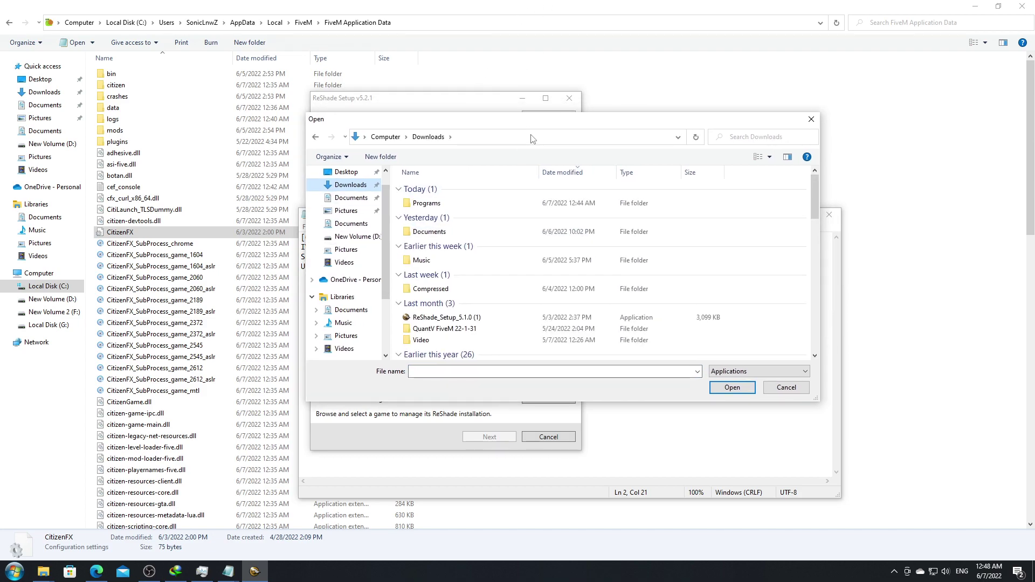
{"action": "left_click", "coordinate": [531, 137]}
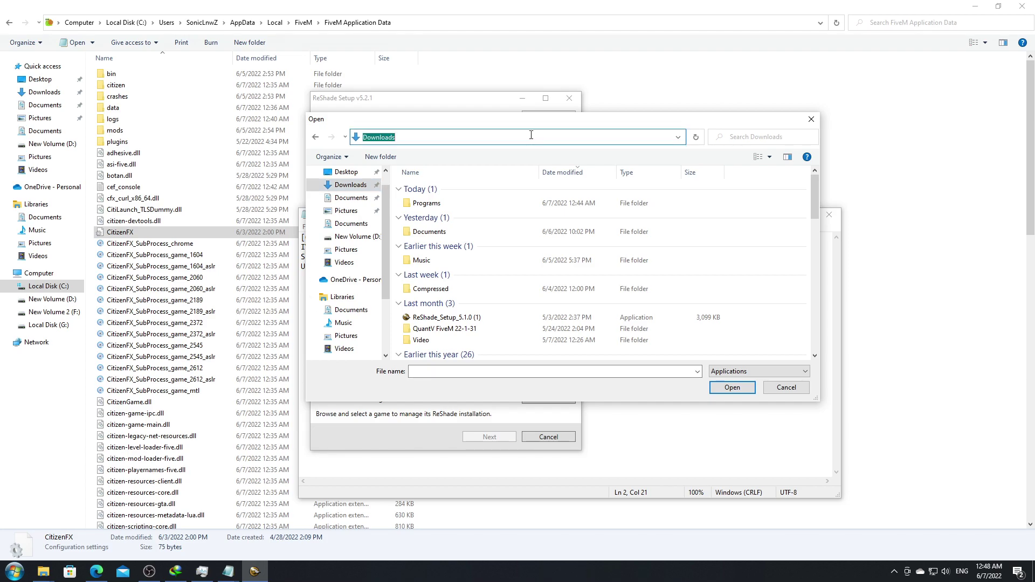
{"action": "key", "text": "BackSpace"}
{"action": "right_click", "coordinate": [531, 135]}
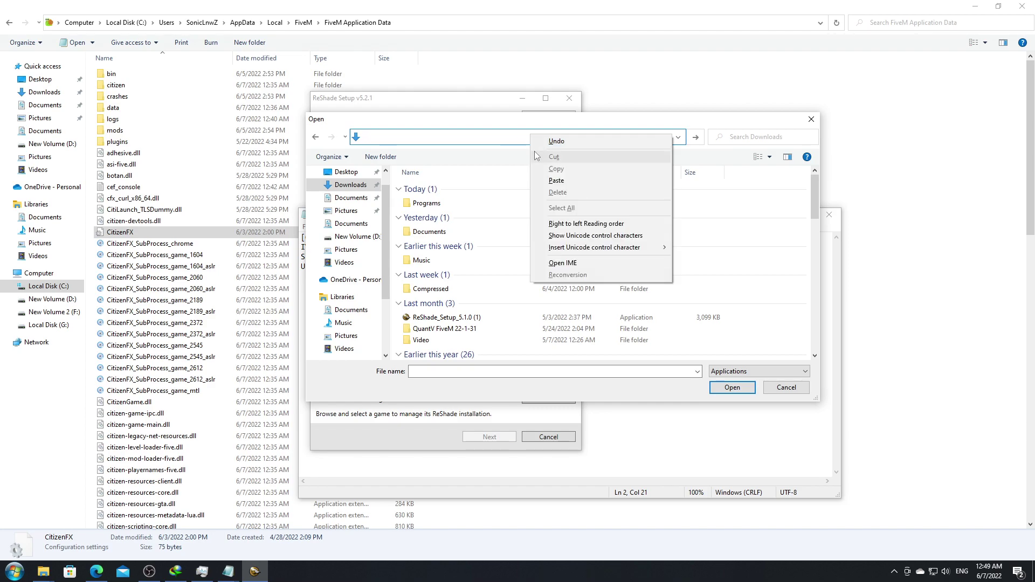
{"action": "left_click", "coordinate": [562, 182]}
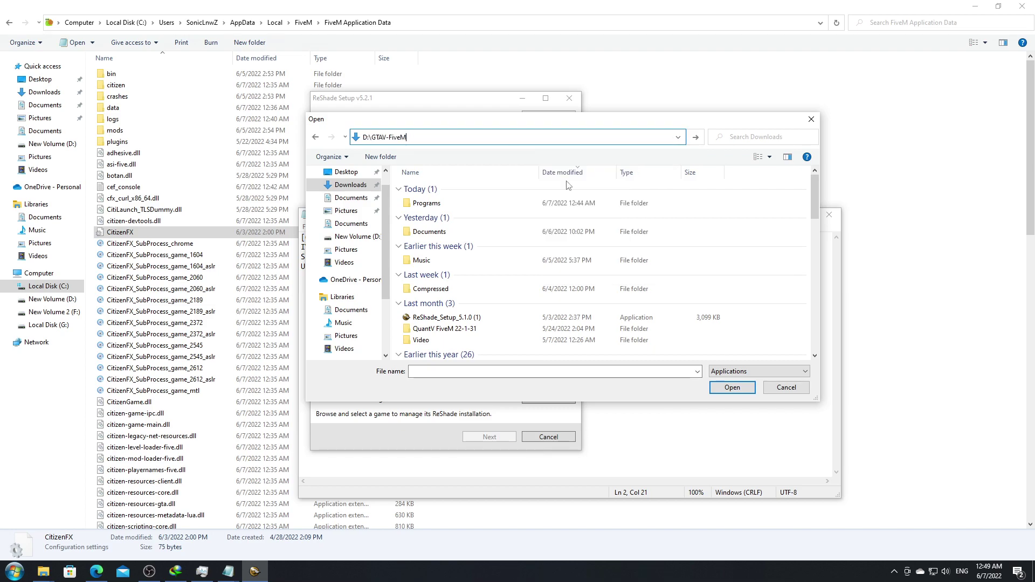
{"action": "key", "text": "Return"}
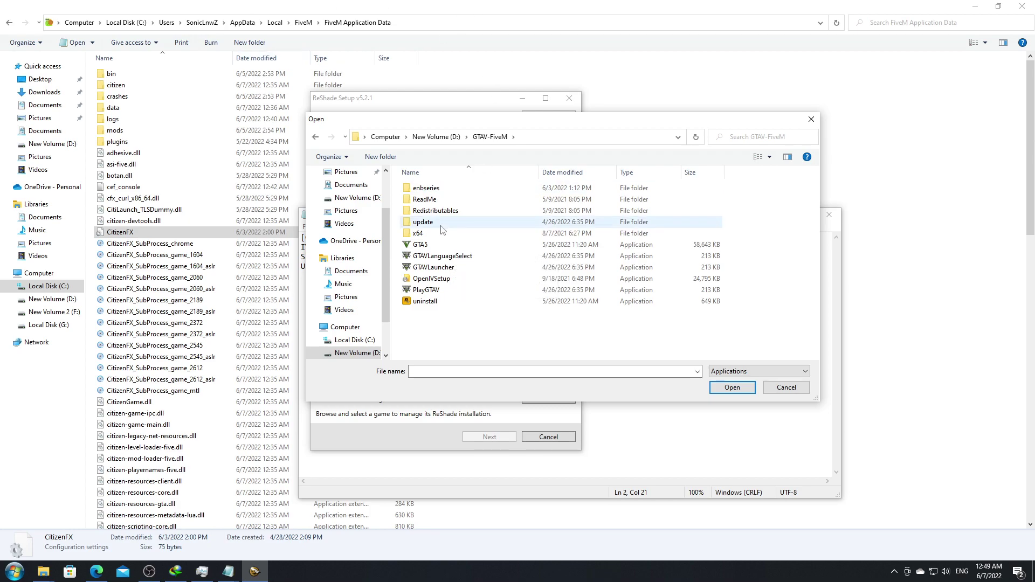
Choose the GTA5 application as the game for ReShade and accept DirectX 10/11/12 as its rendering API
{"action": "left_click", "coordinate": [467, 246]}
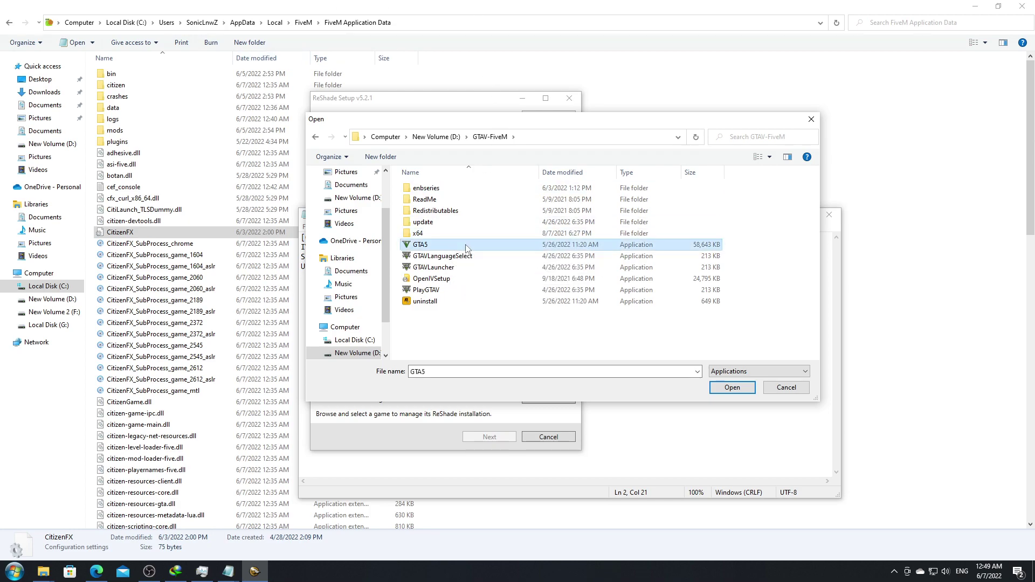
{"action": "left_click", "coordinate": [730, 387]}
{"action": "left_click", "coordinate": [506, 439]}
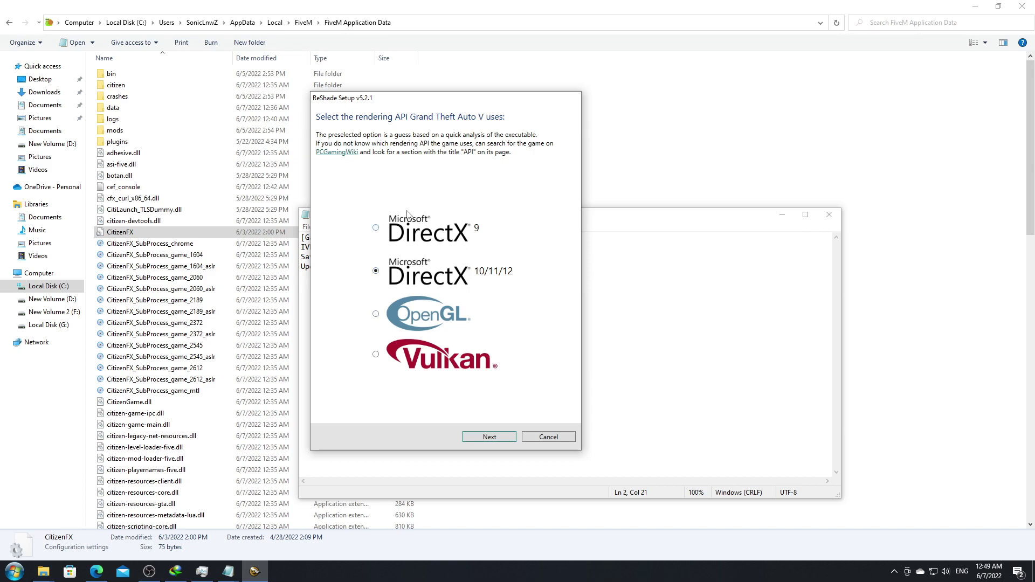
{"action": "left_click", "coordinate": [484, 440]}
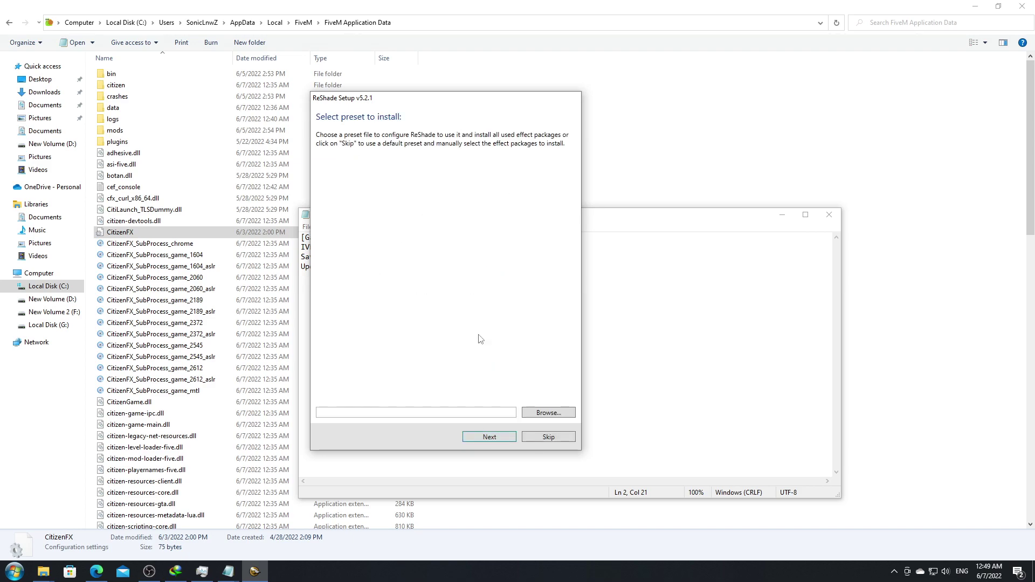
Continue without a preset file, check all effect packages and install them
{"action": "left_click", "coordinate": [495, 438]}
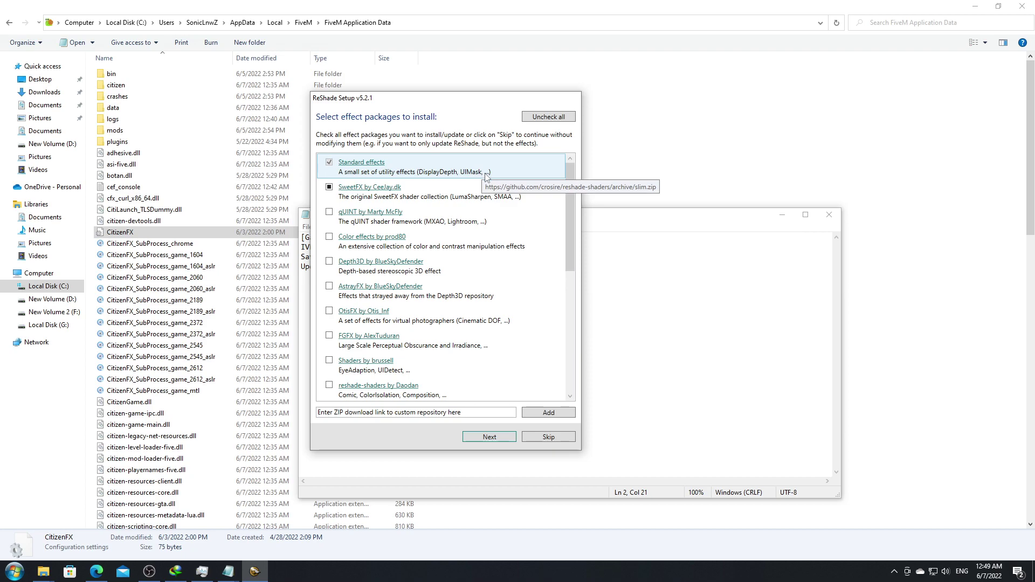
{"action": "left_click", "coordinate": [545, 118]}
{"action": "left_click", "coordinate": [546, 118]}
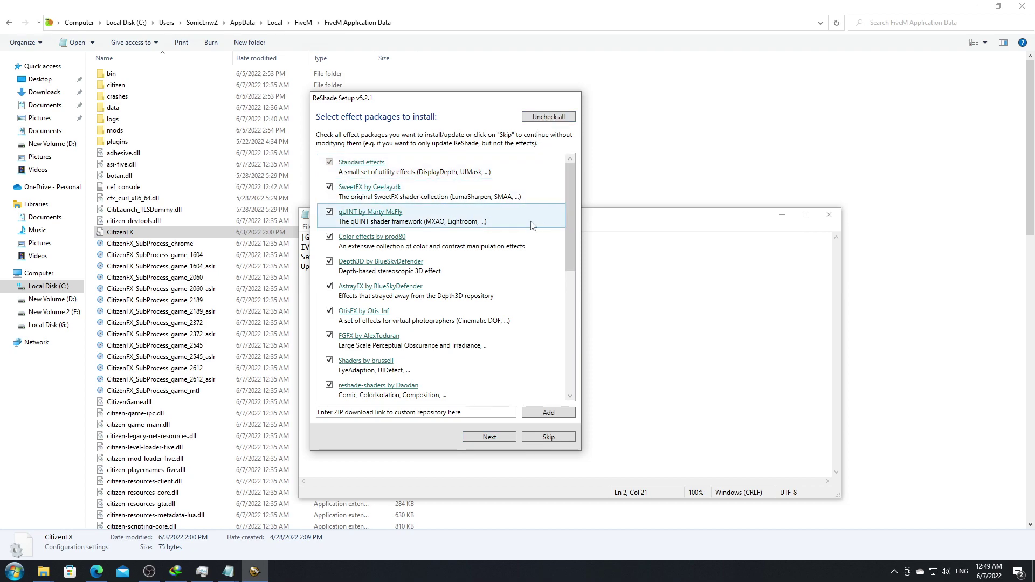
{"action": "scroll", "coordinate": [371, 172], "scroll_direction": "down", "scroll_amount": 3}
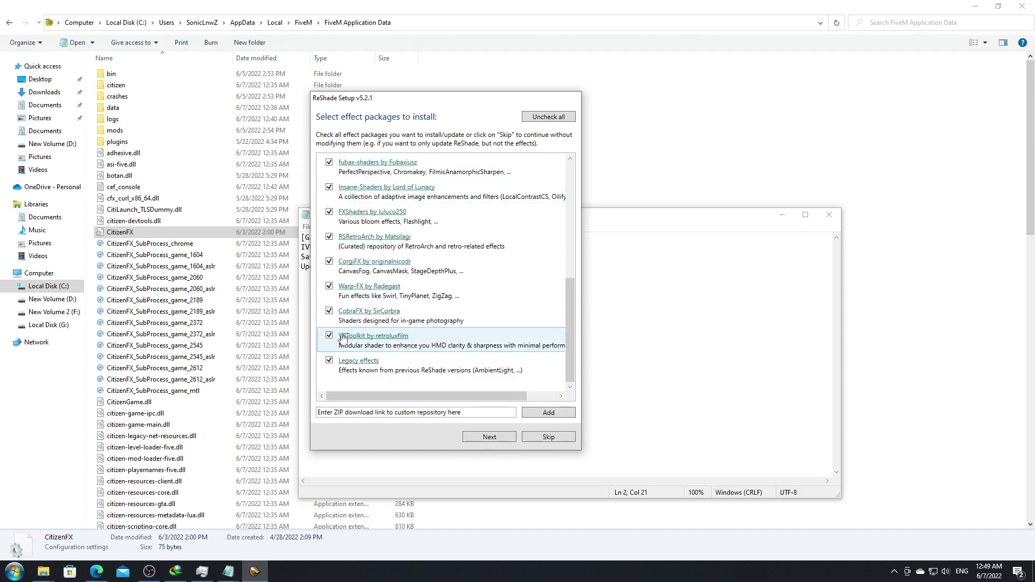
{"action": "scroll", "coordinate": [367, 205], "scroll_direction": "up", "scroll_amount": 3}
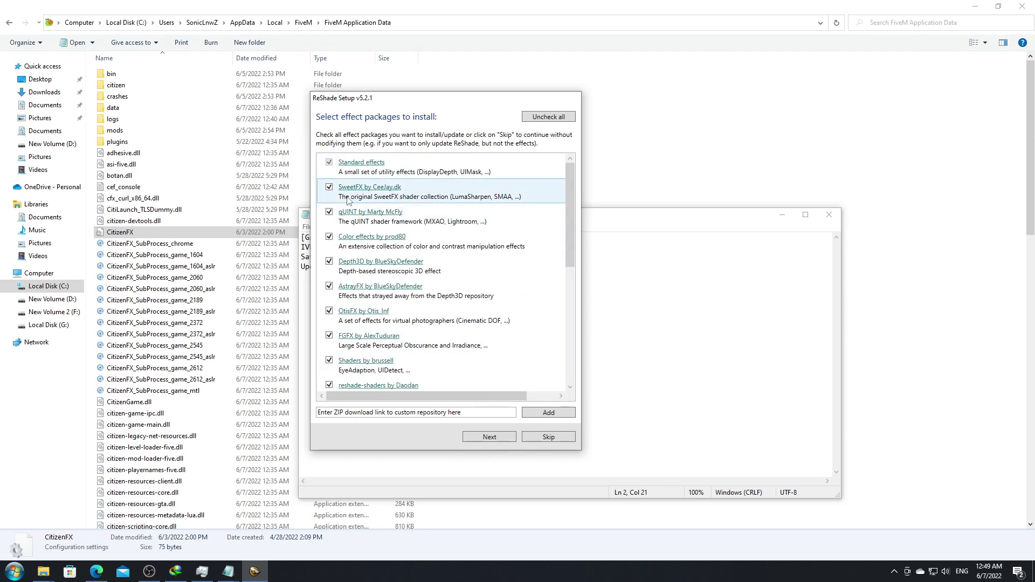
{"action": "left_click", "coordinate": [496, 437]}
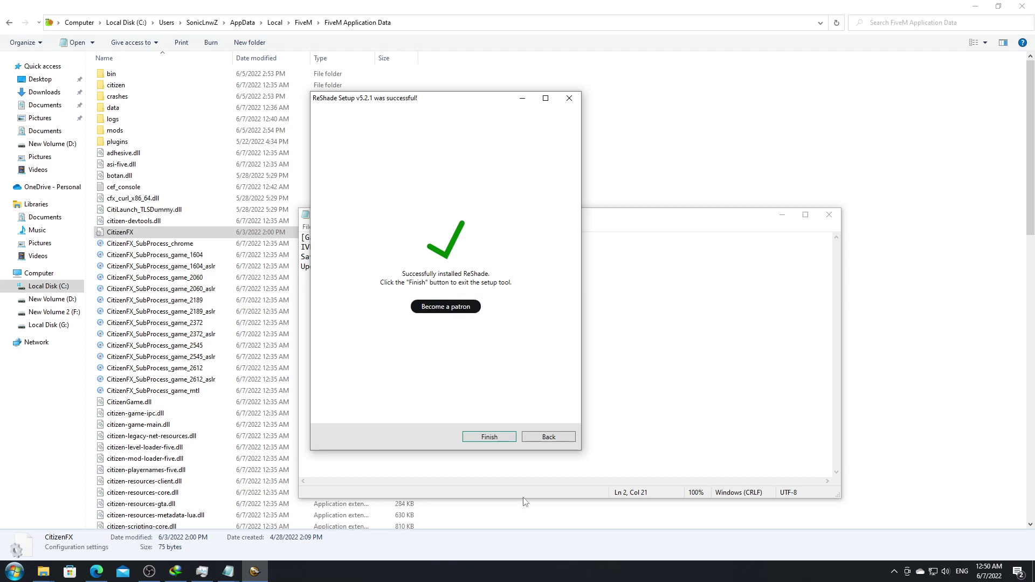
Finish the ReShade setup, clear the open windows off the desktop and launch FiveM from its shortcut
{"action": "left_click", "coordinate": [490, 437]}
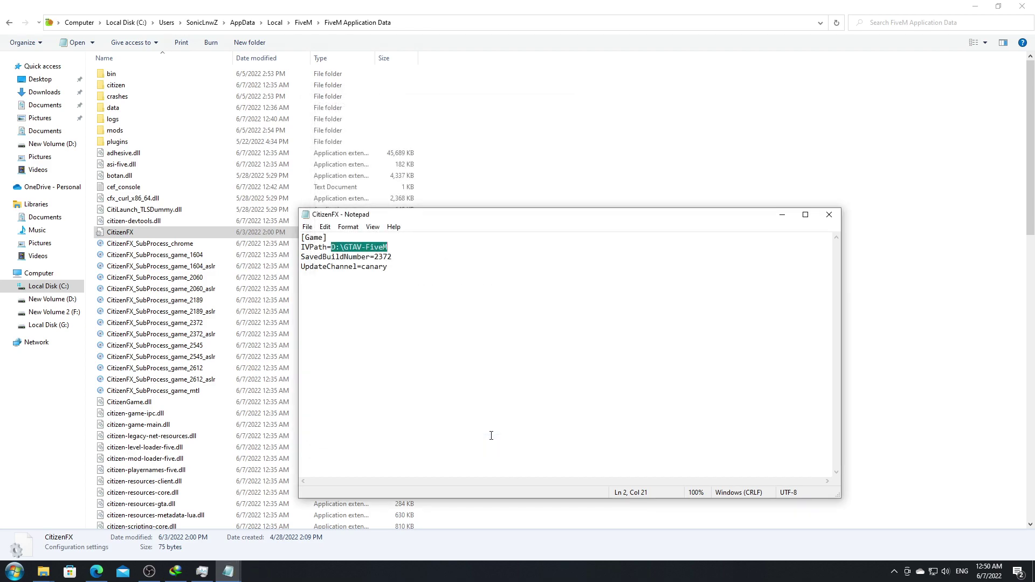
{"action": "left_click", "coordinate": [782, 214]}
{"action": "left_click", "coordinate": [974, 6]}
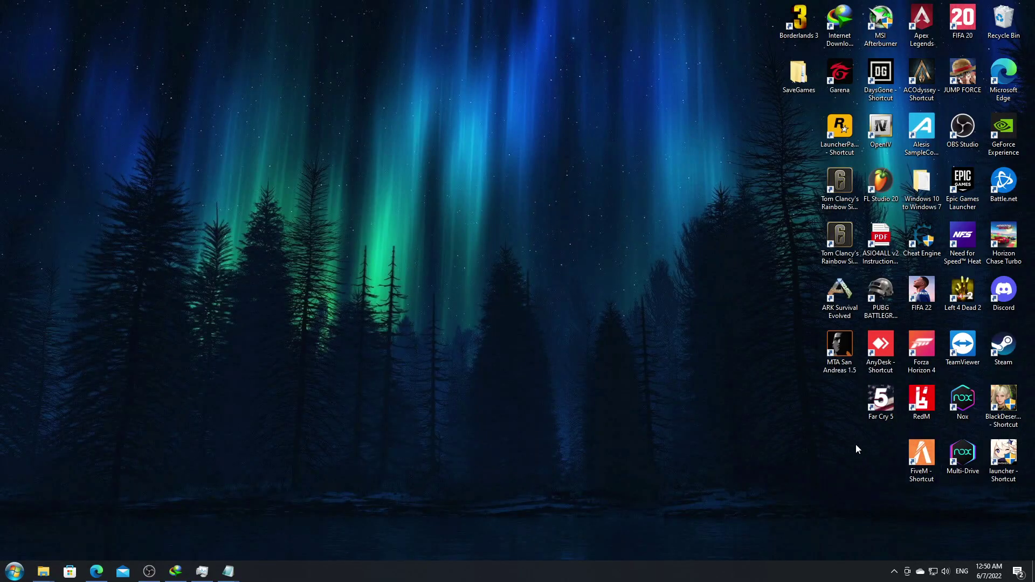
{"action": "double_click", "coordinate": [921, 454]}
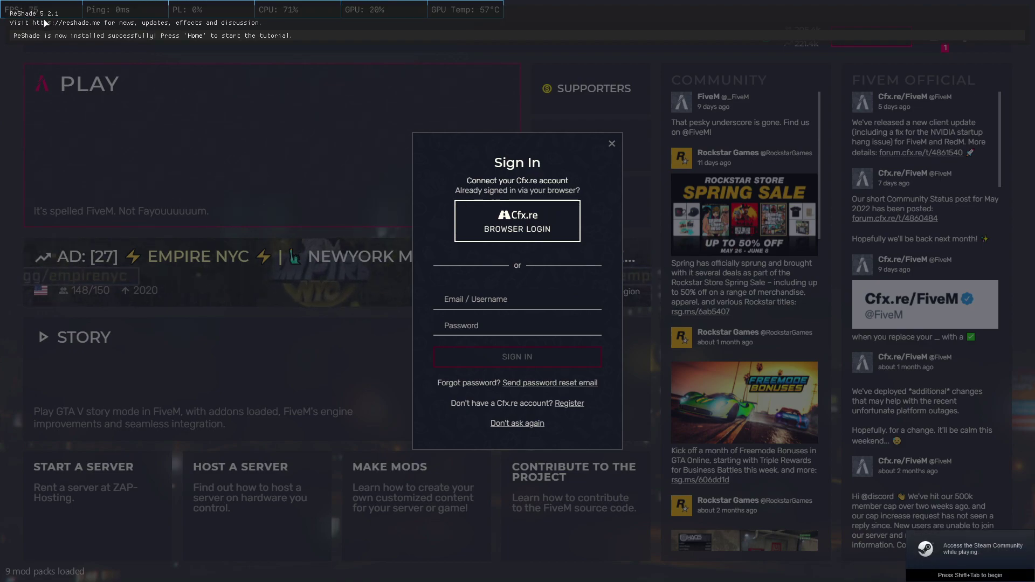
Dismiss the Cfx.re sign-in prompt, open the ReShade overlay and skip its tutorial
{"action": "left_click", "coordinate": [611, 144]}
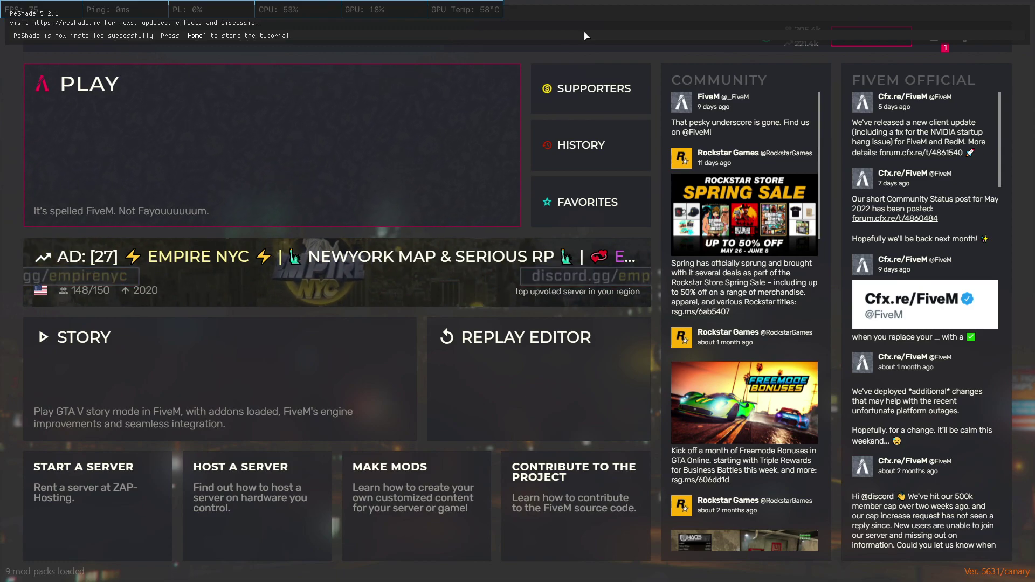
{"action": "key", "text": "Home"}
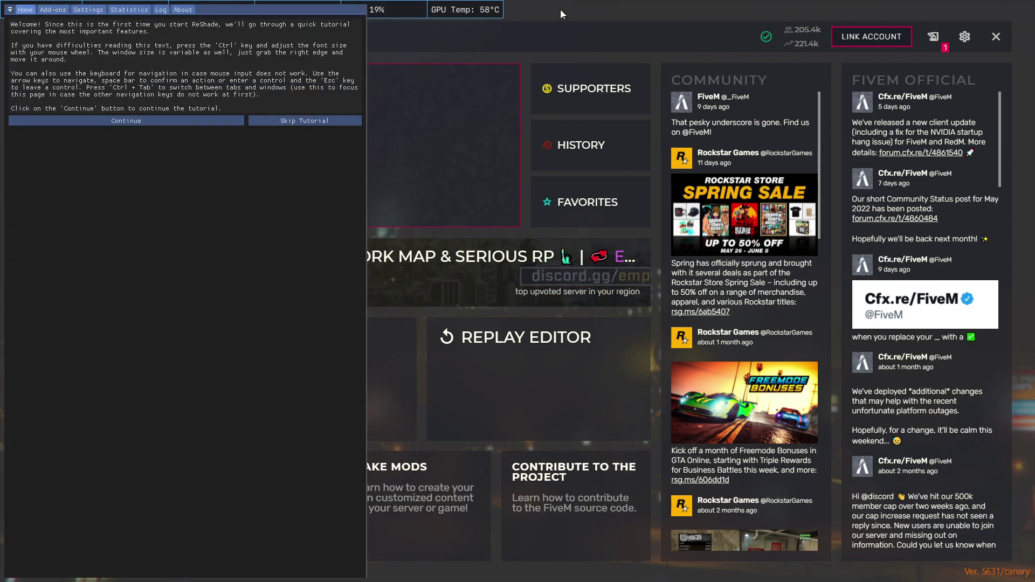
{"action": "left_click", "coordinate": [299, 123]}
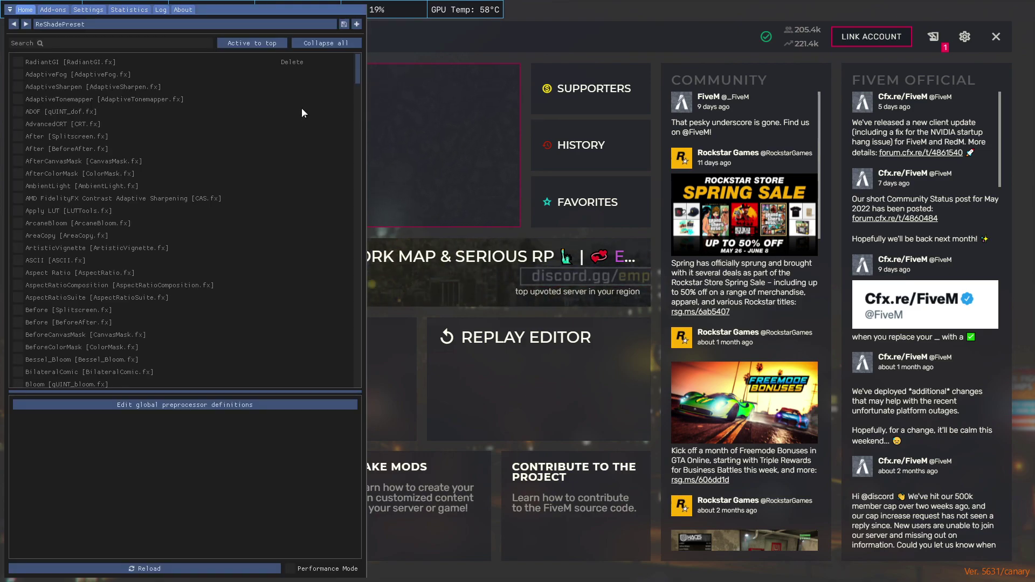
Try out the Blooming_HDR and Border effects by enabling each one, and switch both off again
{"action": "scroll", "coordinate": [147, 124], "scroll_direction": "down", "scroll_amount": 5}
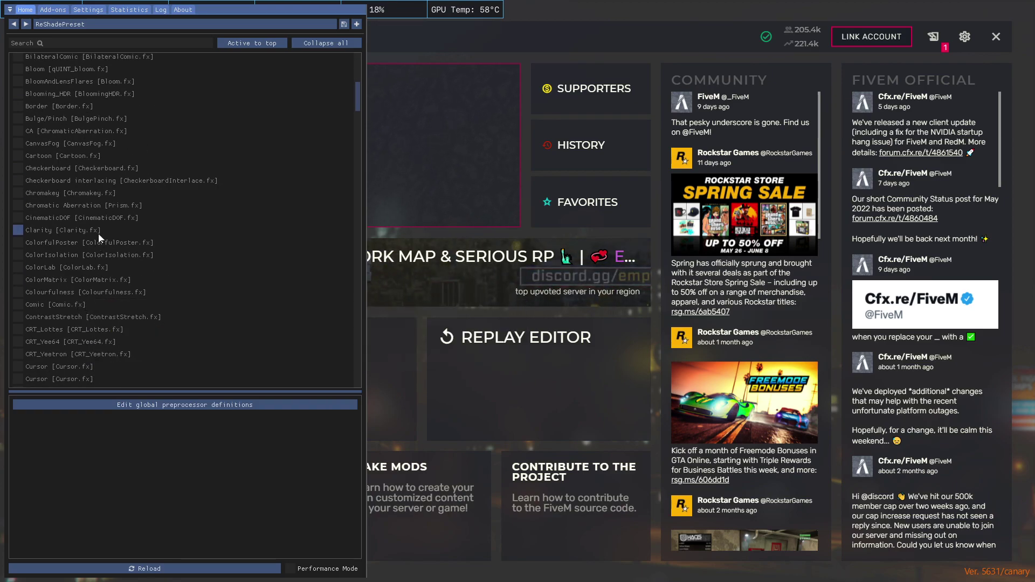
{"action": "scroll", "coordinate": [99, 233], "scroll_direction": "up", "scroll_amount": 2}
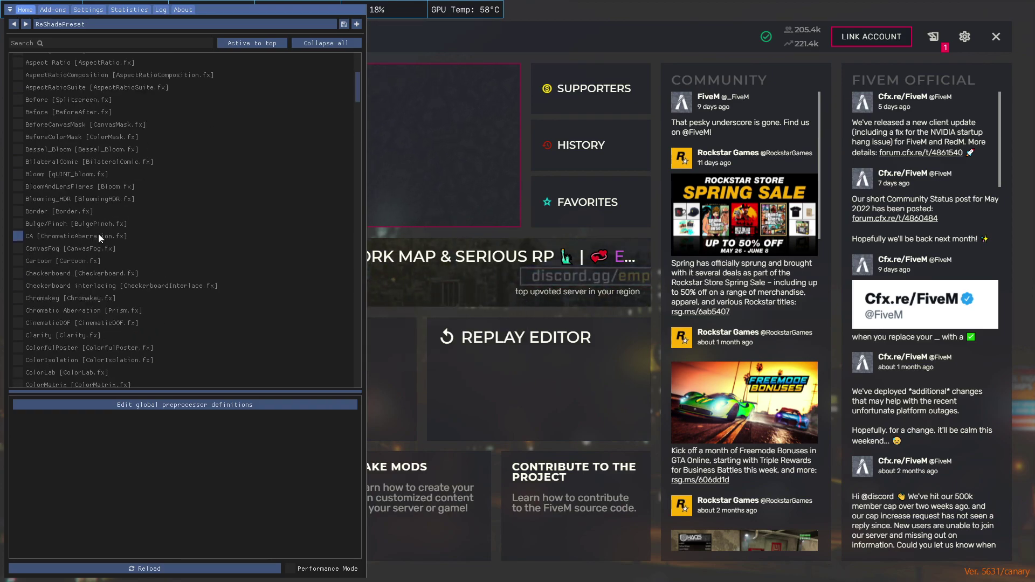
{"action": "left_click", "coordinate": [92, 197]}
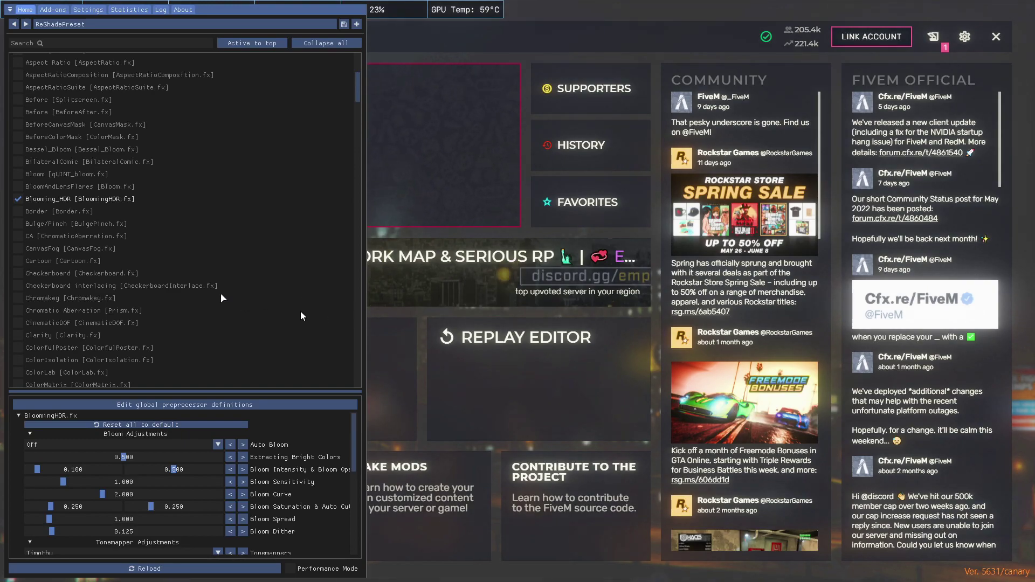
{"action": "left_click", "coordinate": [51, 211]}
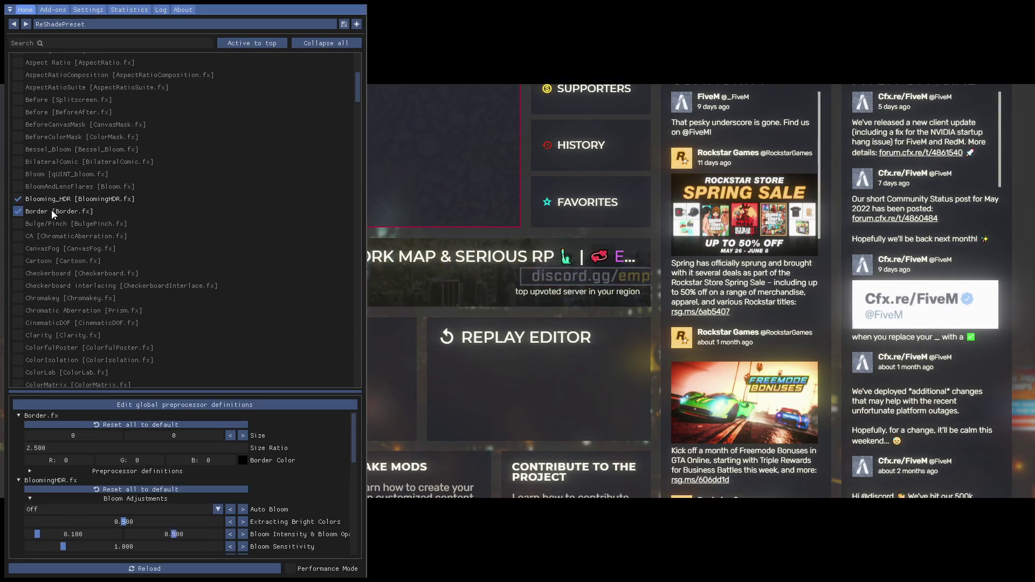
{"action": "left_click", "coordinate": [50, 209]}
{"action": "left_click", "coordinate": [55, 200]}
{"action": "scroll", "coordinate": [55, 201], "scroll_direction": "up", "scroll_amount": 4}
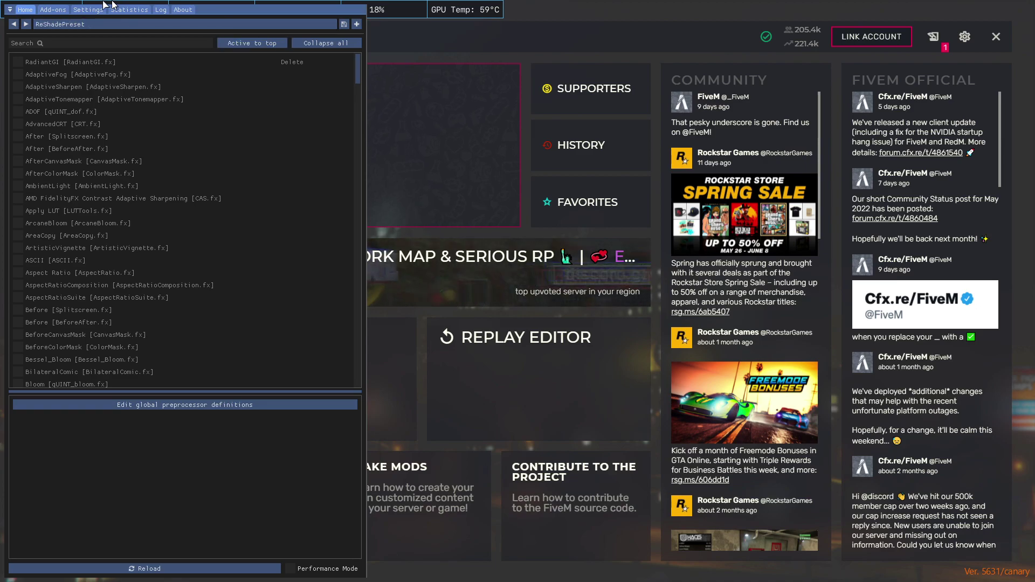
Review ReShade's general and screenshot settings, return to the effect list and close the overlay
{"action": "left_click", "coordinate": [89, 9]}
{"action": "scroll", "coordinate": [326, 216], "scroll_direction": "down", "scroll_amount": 3}
{"action": "scroll", "coordinate": [325, 216], "scroll_direction": "up", "scroll_amount": 3}
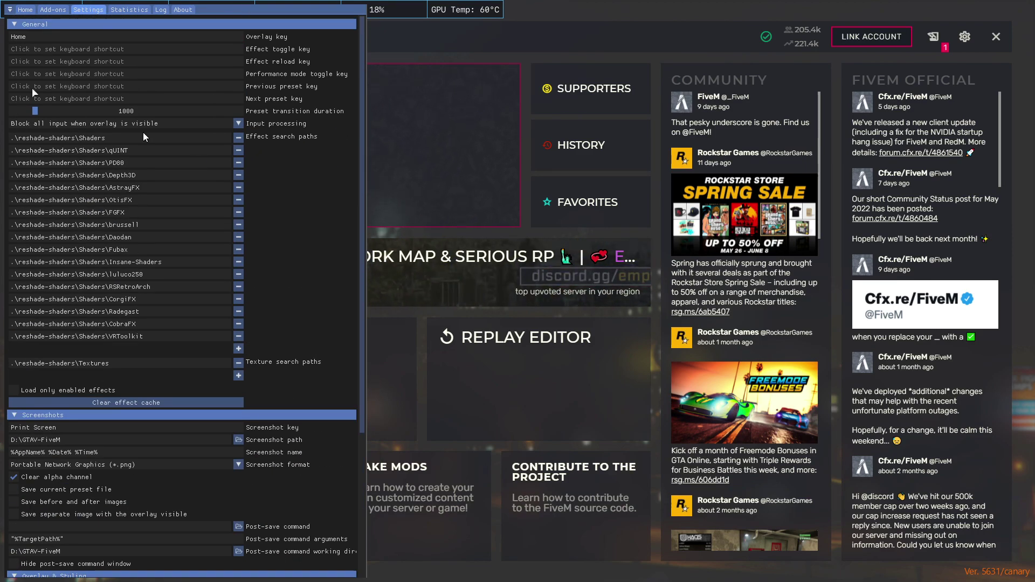
{"action": "left_click", "coordinate": [25, 9]}
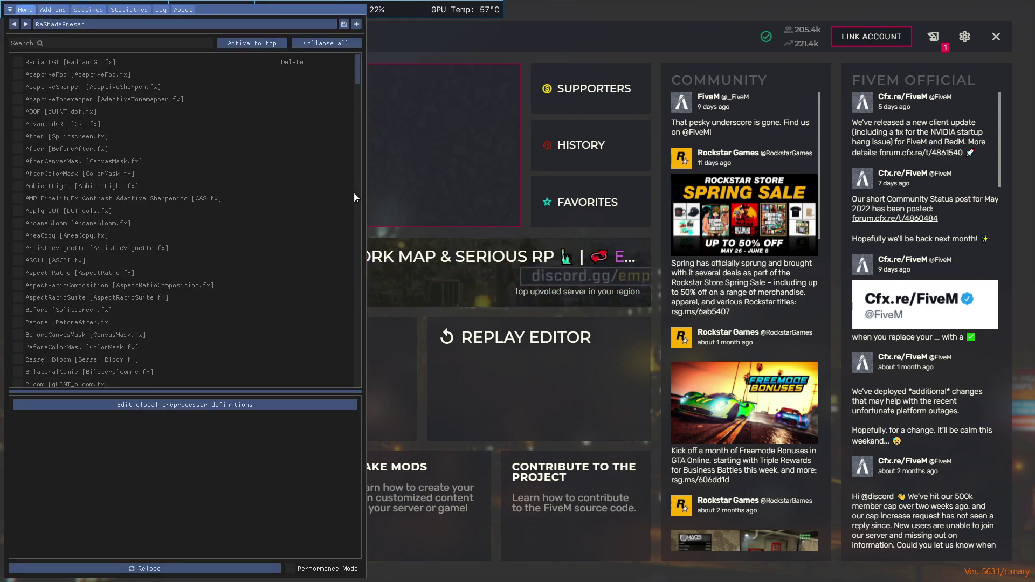
{"action": "key", "text": "Home"}
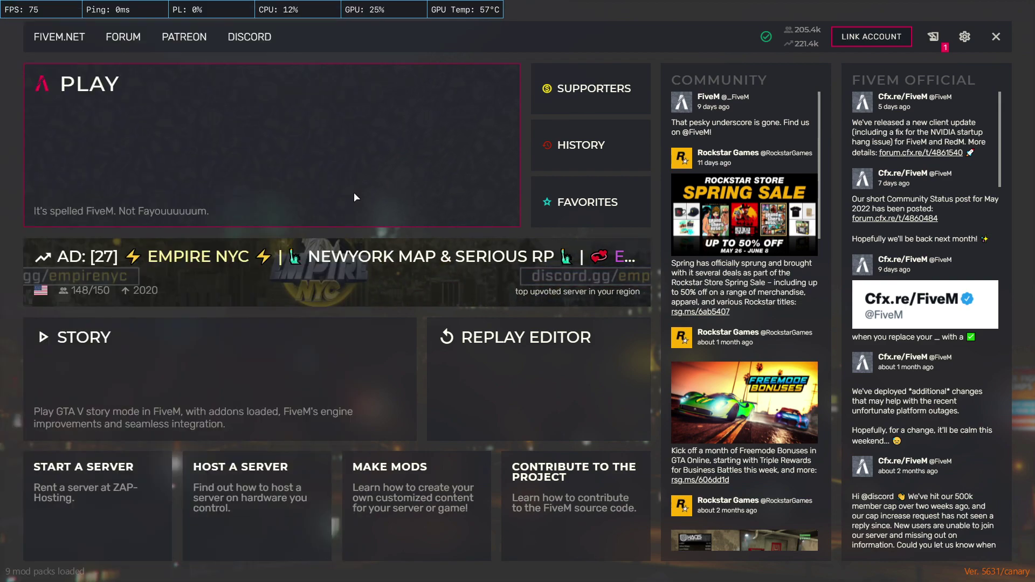